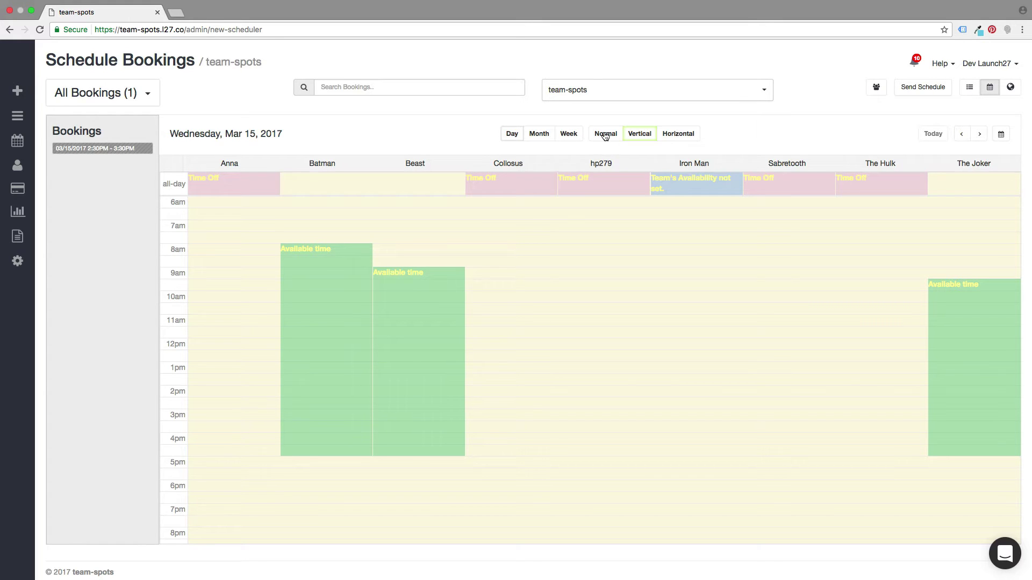
Compare the Normal and Vertical scheduler layouts, settling on the Horizontal team-row timeline
{"action": "left_click", "coordinate": [606, 134]}
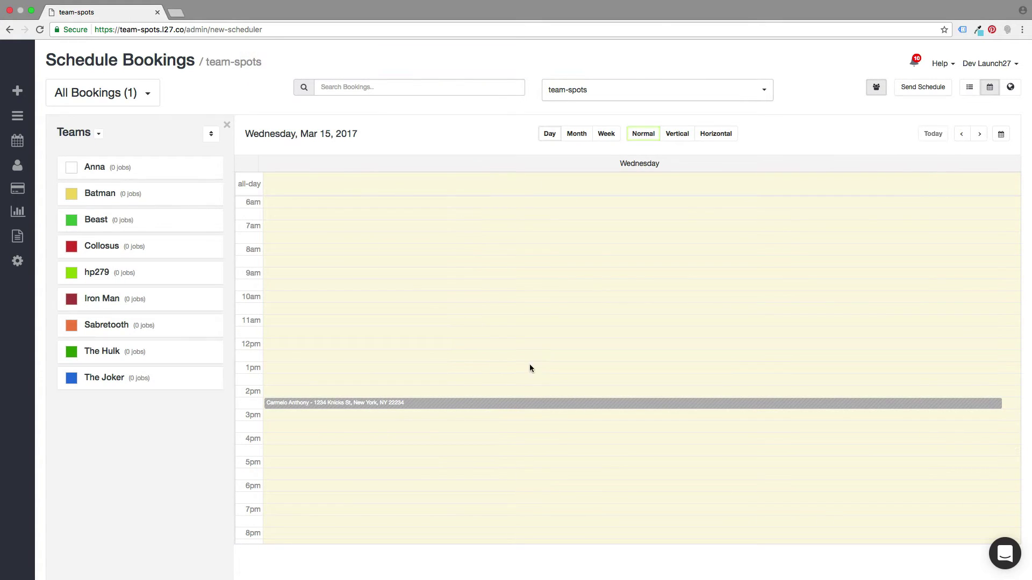
{"action": "left_click", "coordinate": [689, 139]}
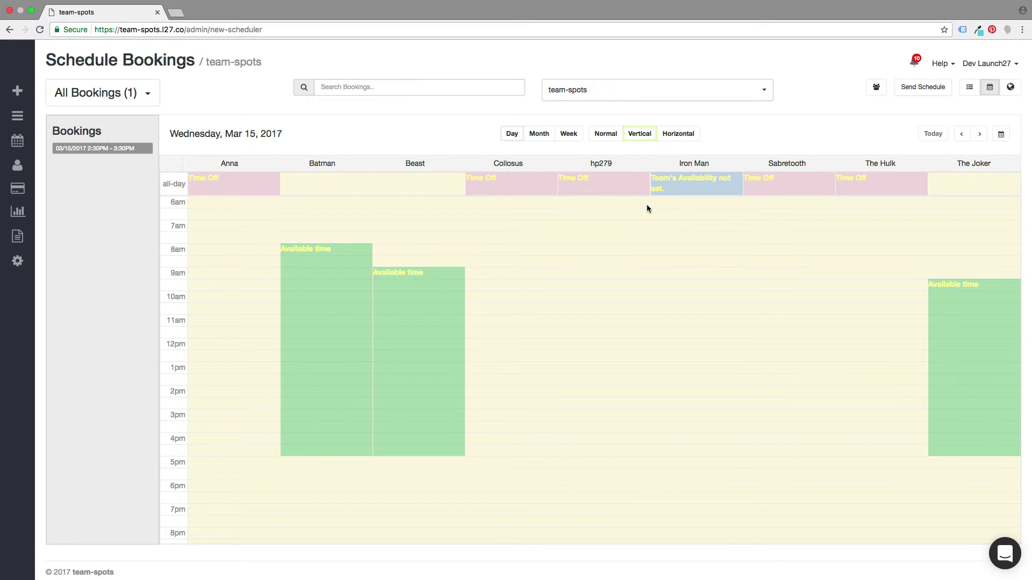
{"action": "left_click", "coordinate": [671, 134]}
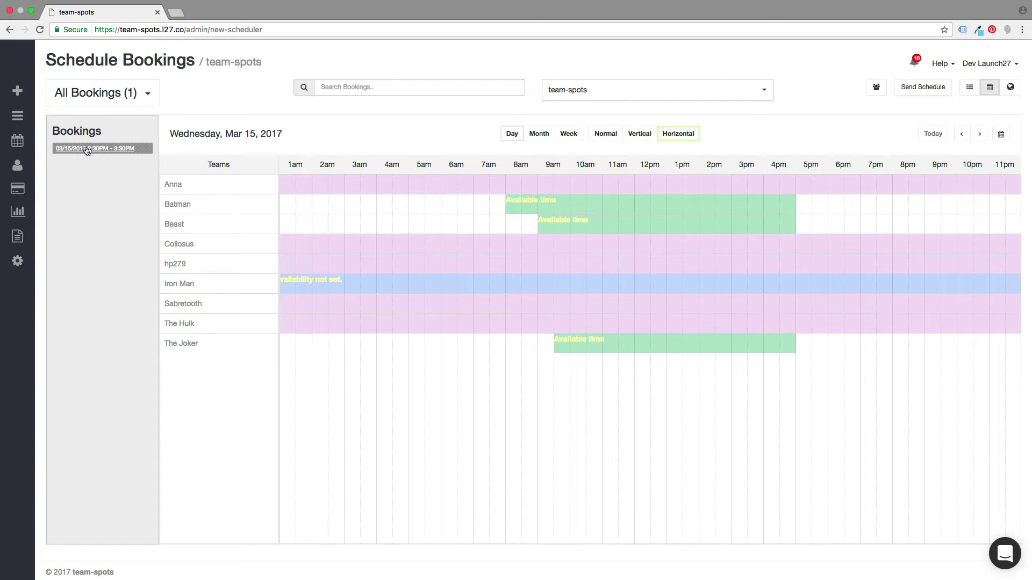
Select the unassigned 2:30PM booking in the Bookings sidebar
{"action": "left_click", "coordinate": [66, 150]}
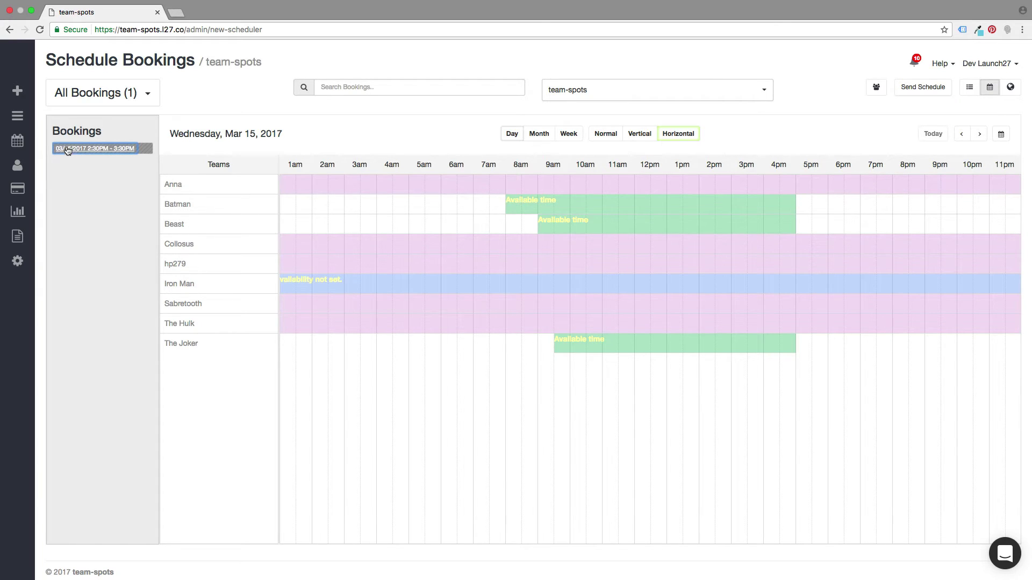
{"action": "left_click", "coordinate": [361, 230]}
{"action": "left_click_drag", "start_coordinate": [155, 177], "coordinate": [140, 156]}
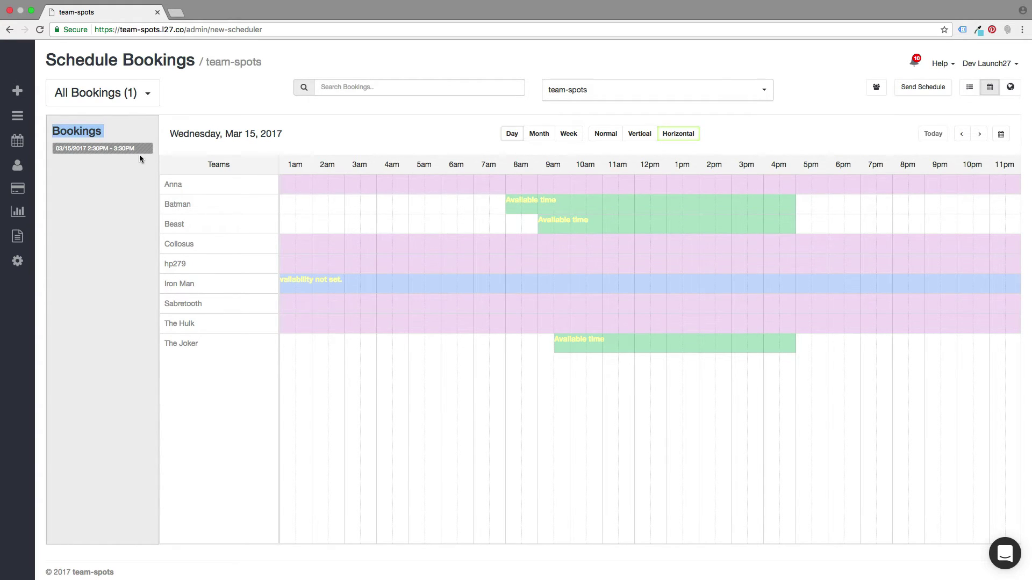
Show and hide the team list a few times, then open the 2:30PM booking's details
{"action": "left_click", "coordinate": [873, 88]}
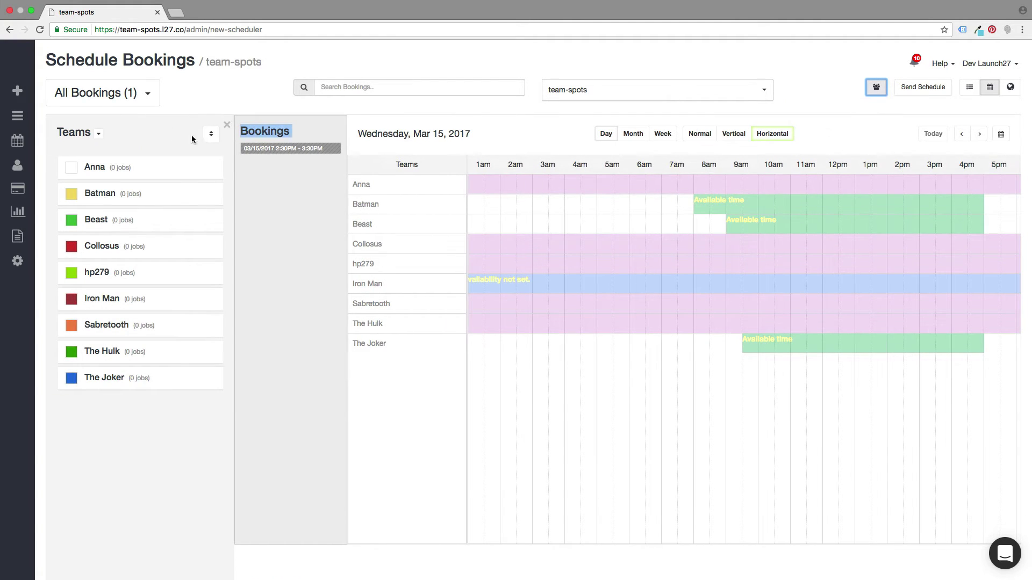
{"action": "left_click", "coordinate": [226, 127]}
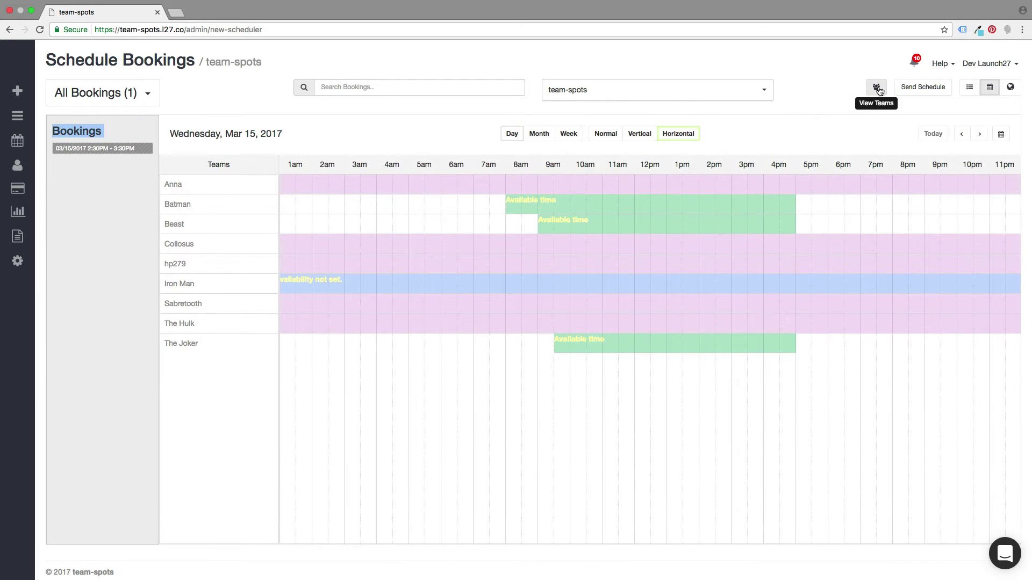
{"action": "left_click", "coordinate": [873, 89]}
{"action": "left_click", "coordinate": [227, 125]}
{"action": "left_click", "coordinate": [879, 90]}
{"action": "left_click", "coordinate": [882, 93]}
{"action": "left_click", "coordinate": [60, 148]}
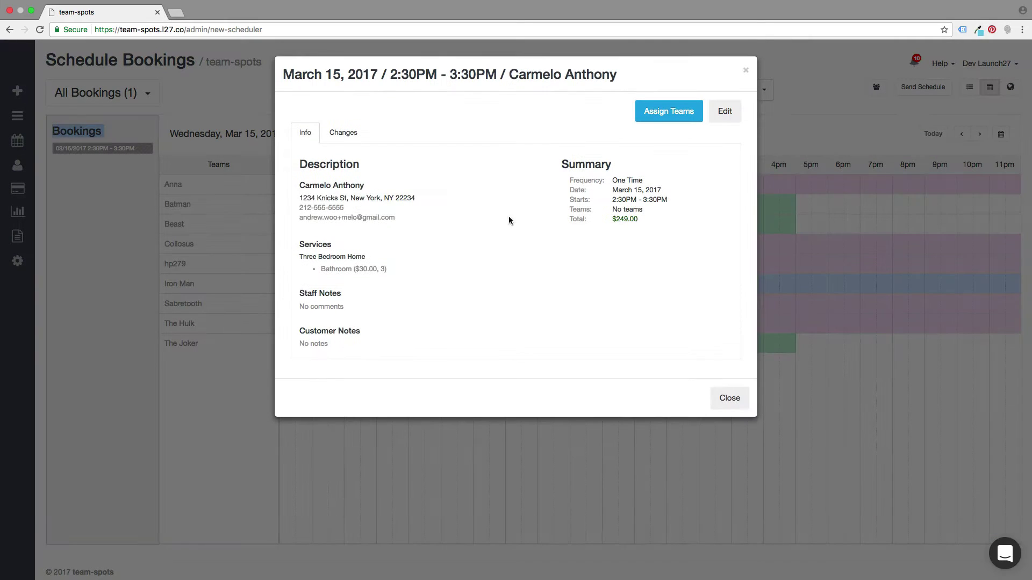
Close the 2:30PM booking's details to return to the horizontal timeline
{"action": "left_click", "coordinate": [730, 399]}
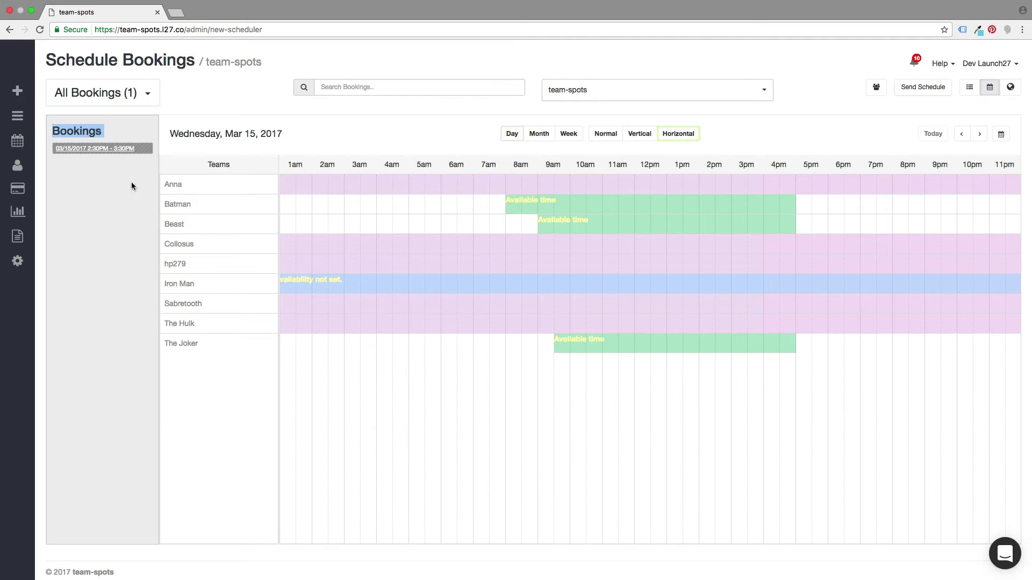
Drag the 2:30PM booking onto Batman's row and confirm the Batman assignment in its details
{"action": "left_click_drag", "start_coordinate": [140, 149], "coordinate": [518, 208]}
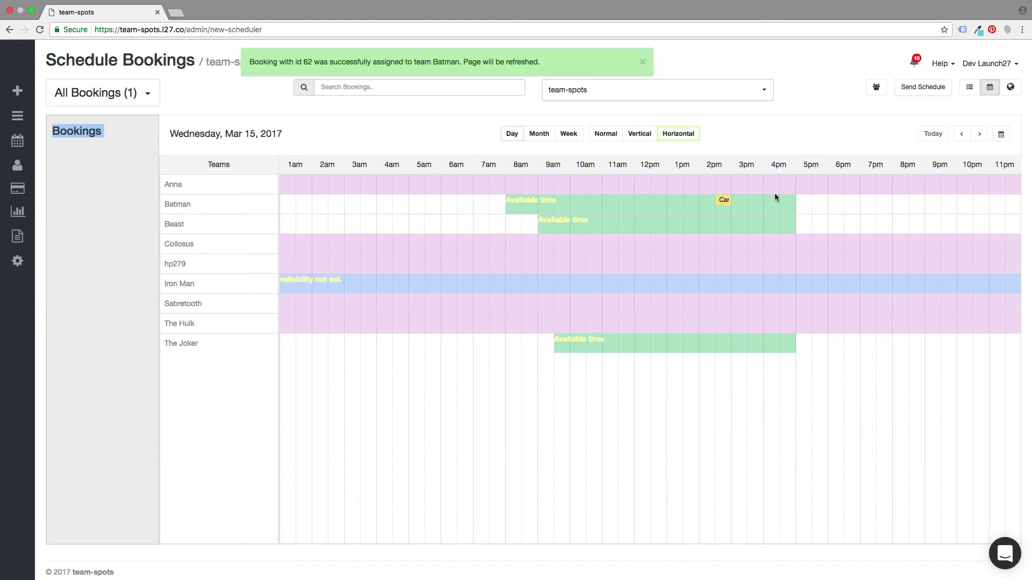
{"action": "mouse_move", "coordinate": [723, 204]}
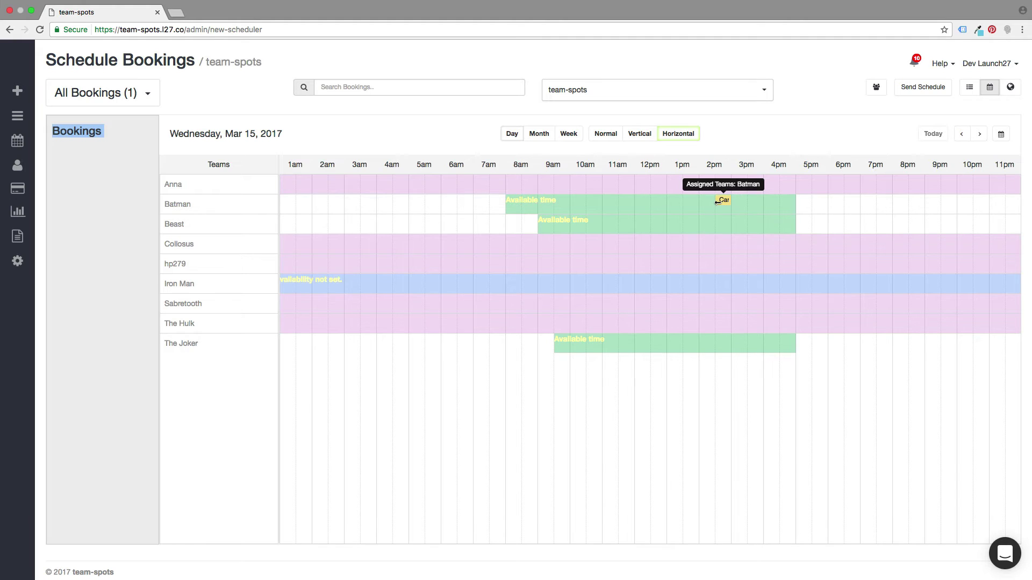
{"action": "left_click", "coordinate": [724, 203]}
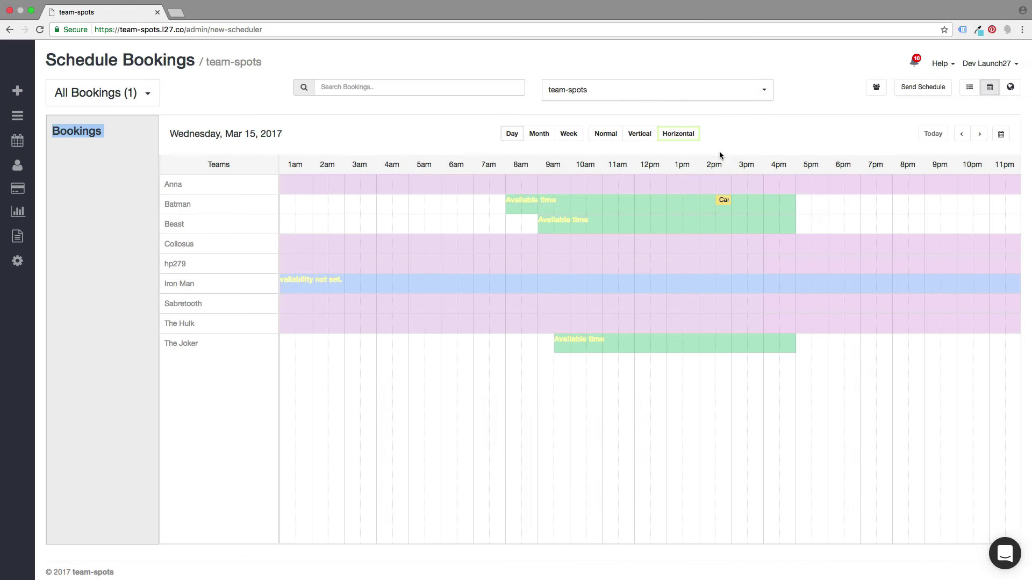
{"action": "left_click", "coordinate": [745, 71]}
{"action": "mouse_move", "coordinate": [729, 201]}
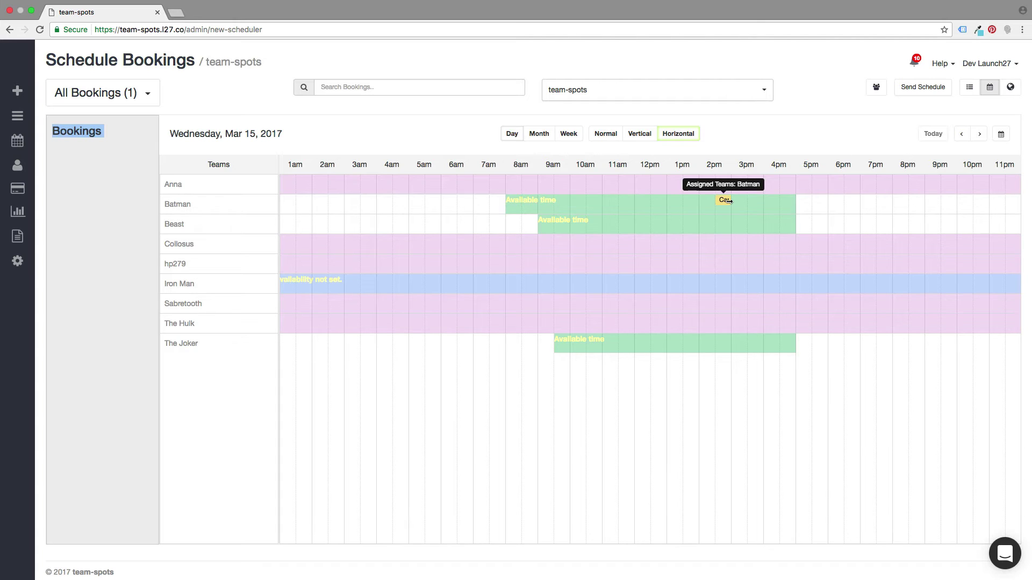
Stretch the Batman booking to 3 hours, ending at 5:30 PM, and verify it in the details
{"action": "left_click_drag", "start_coordinate": [730, 201], "coordinate": [808, 201]}
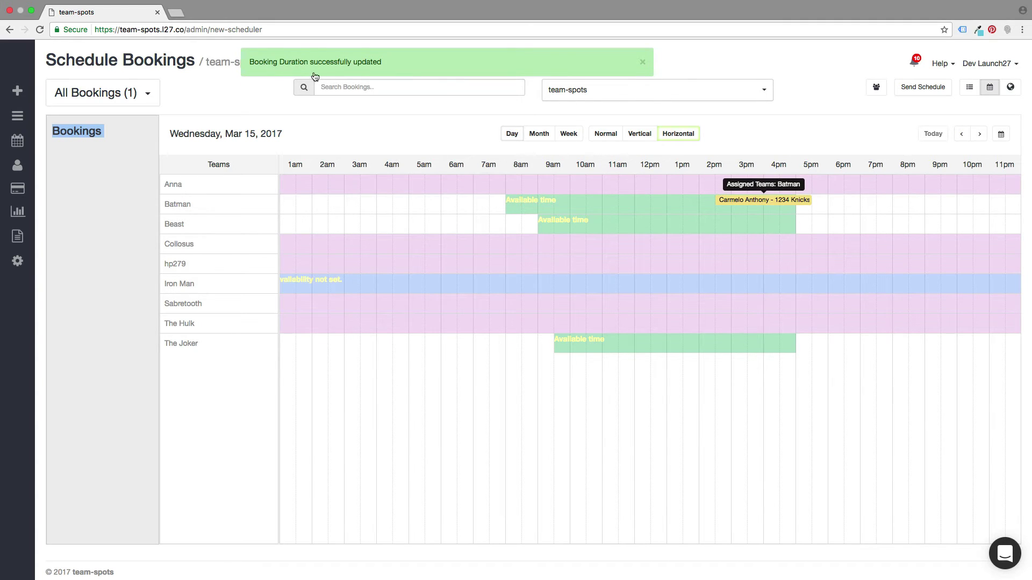
{"action": "left_click", "coordinate": [775, 207]}
{"action": "left_click_drag", "start_coordinate": [613, 218], "coordinate": [678, 222]}
{"action": "left_click", "coordinate": [745, 70]}
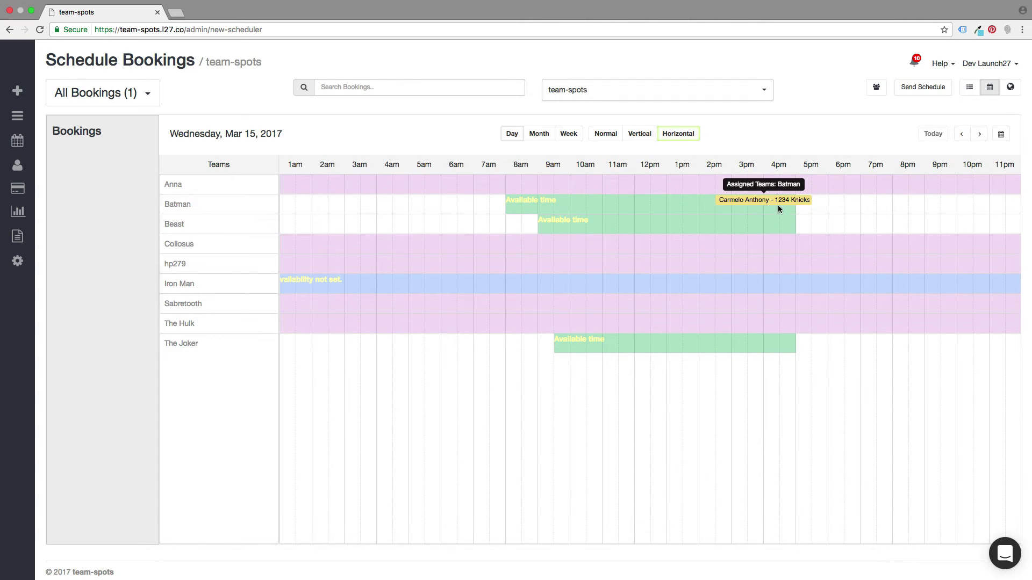
After switching to Vertical and back to Horizontal, drag the booking into Beast's row as well
{"action": "left_click", "coordinate": [638, 135]}
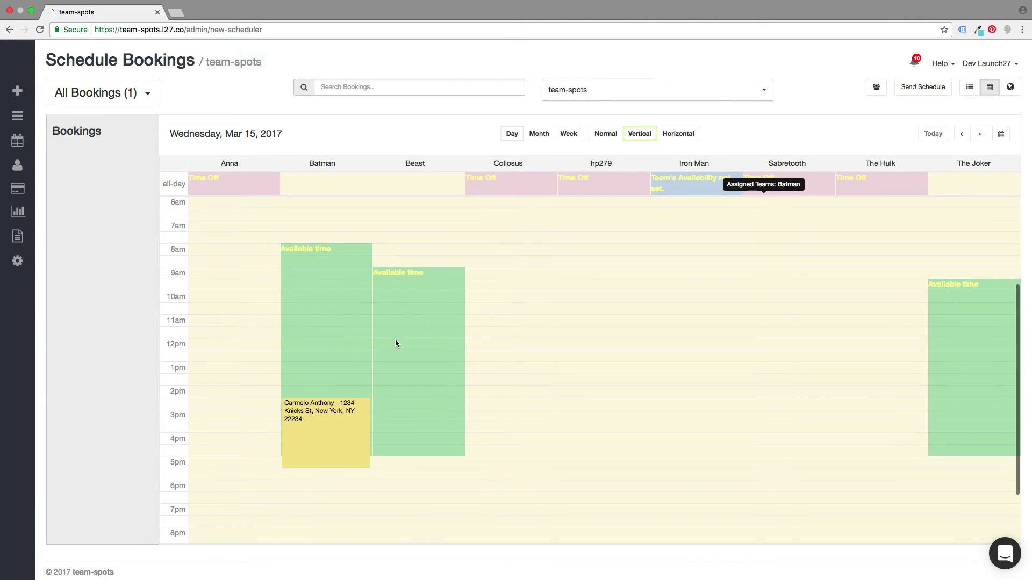
{"action": "left_click", "coordinate": [677, 135]}
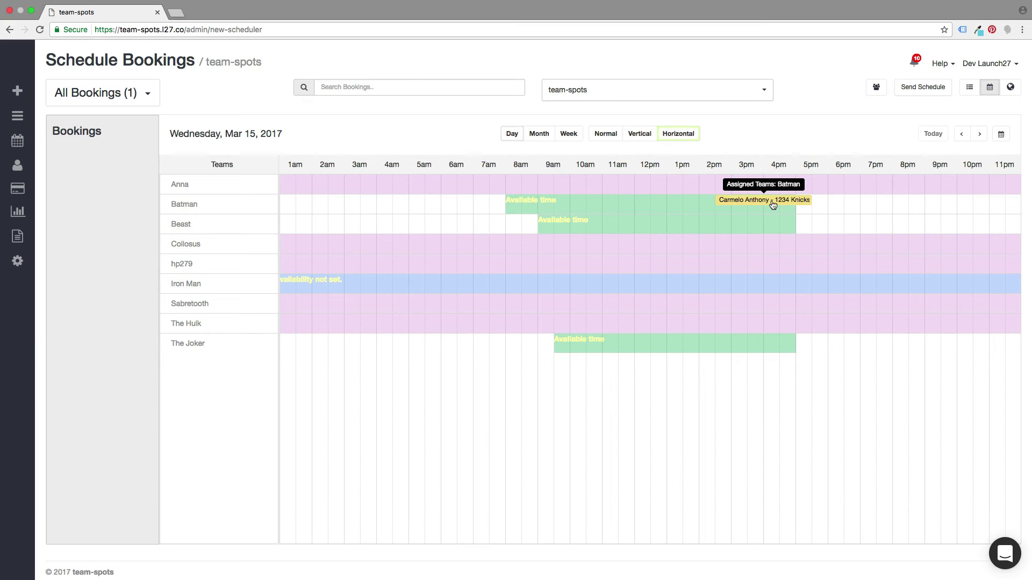
{"action": "left_click_drag", "start_coordinate": [772, 205], "coordinate": [768, 219]}
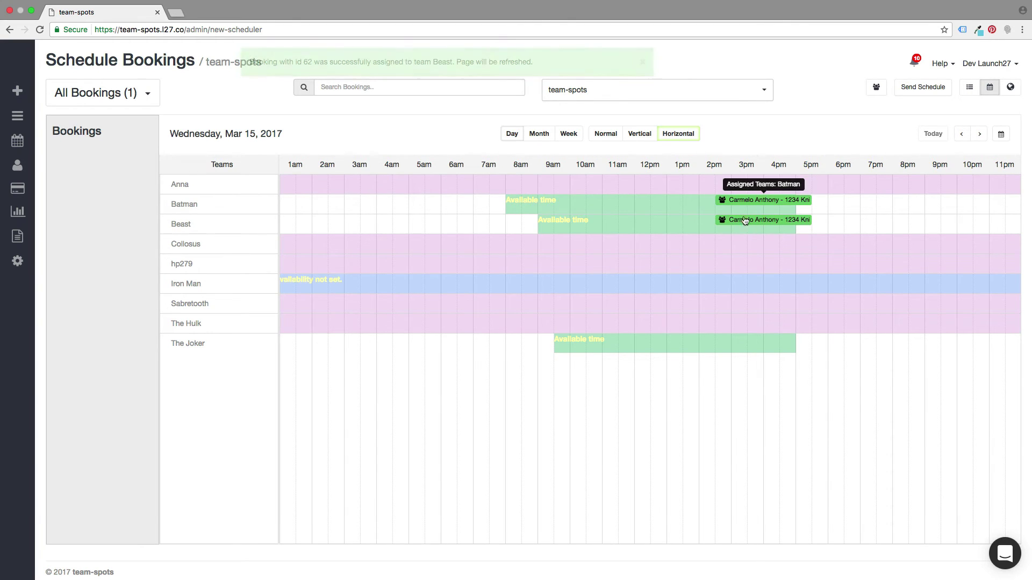
Jump to Friday, Mar 17 via the date picker, step days back and forth, then return to the 17th
{"action": "left_click", "coordinate": [1002, 136]}
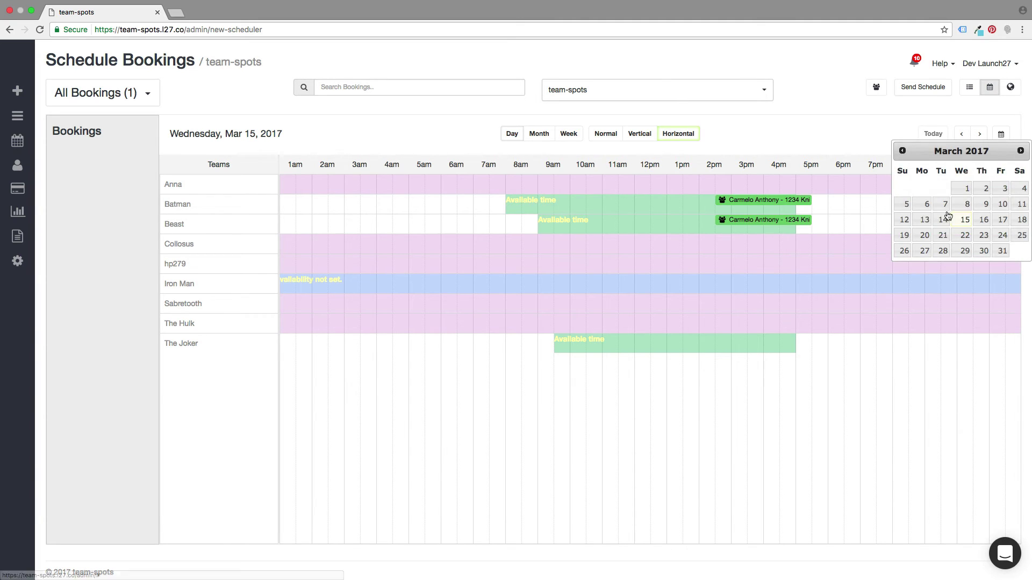
{"action": "left_click", "coordinate": [1003, 220]}
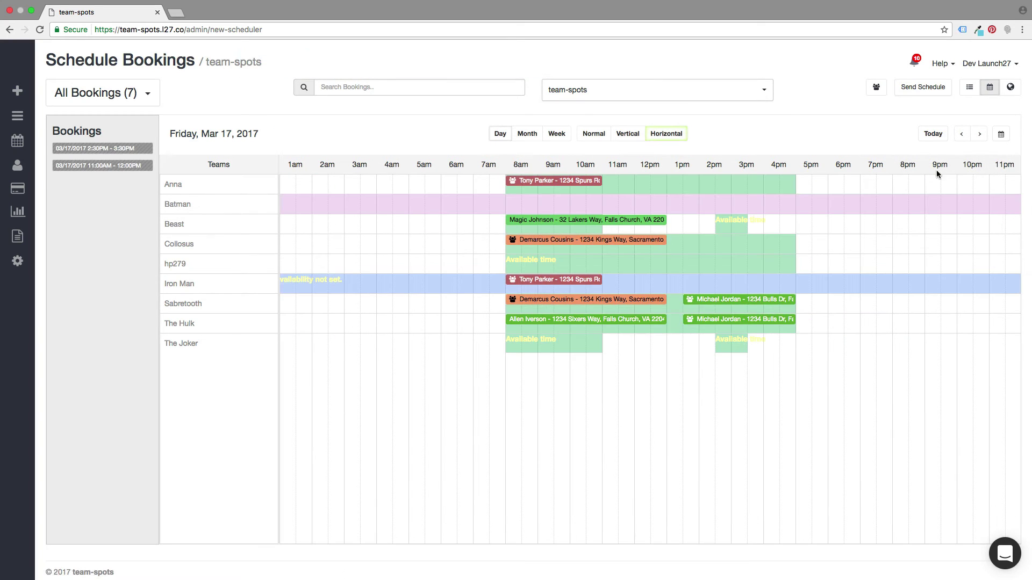
{"action": "left_click", "coordinate": [962, 136]}
{"action": "left_click", "coordinate": [979, 134]}
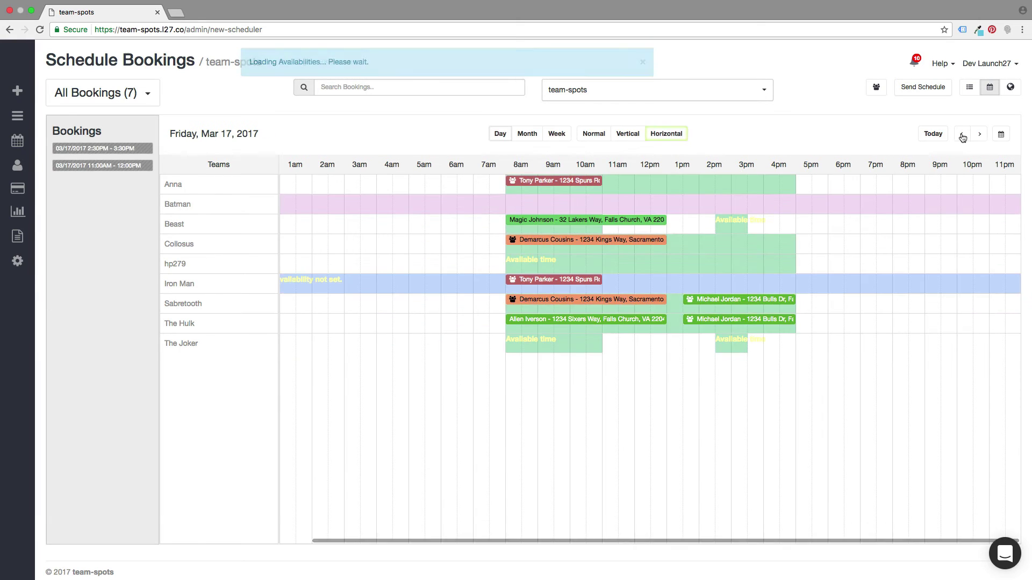
{"action": "left_click", "coordinate": [962, 136]}
{"action": "left_click", "coordinate": [961, 136]}
{"action": "left_click", "coordinate": [962, 136]}
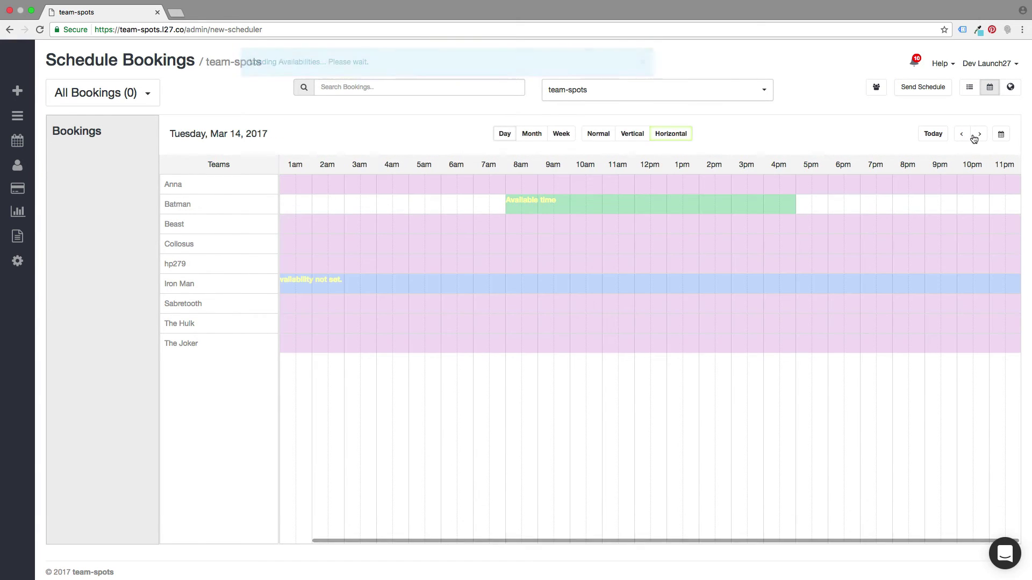
{"action": "left_click", "coordinate": [978, 135]}
{"action": "left_click", "coordinate": [1000, 134]}
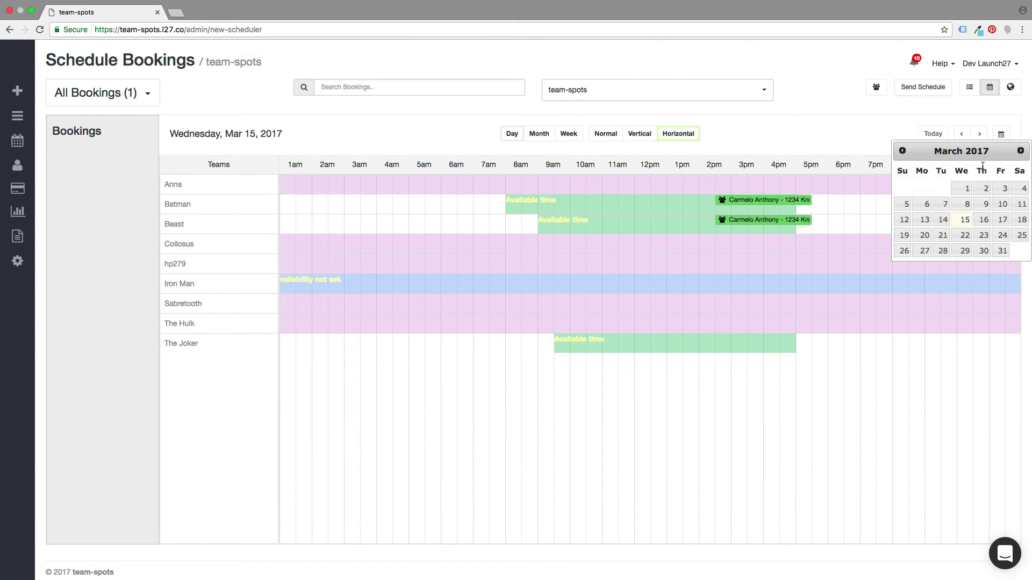
{"action": "left_click", "coordinate": [1003, 220]}
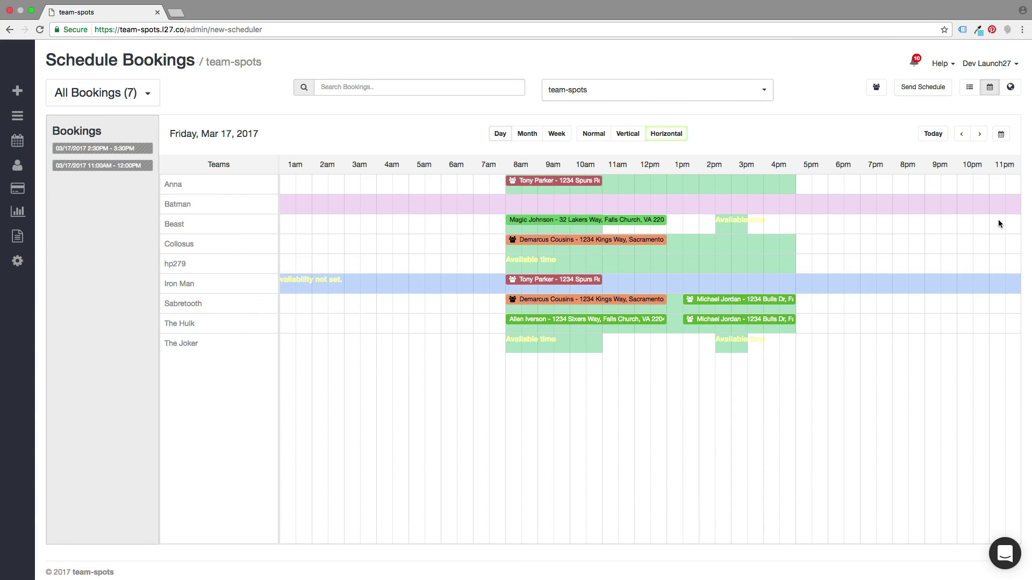
Switch the Mar 17, 2017 bookings to the Map View
{"action": "left_click", "coordinate": [1010, 92]}
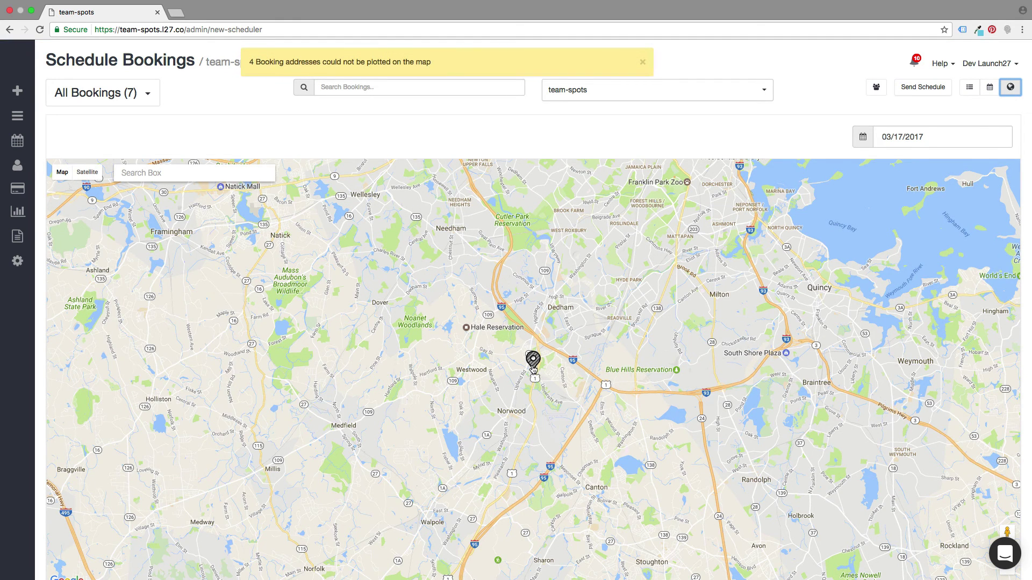
{"action": "mouse_move", "coordinate": [532, 368]}
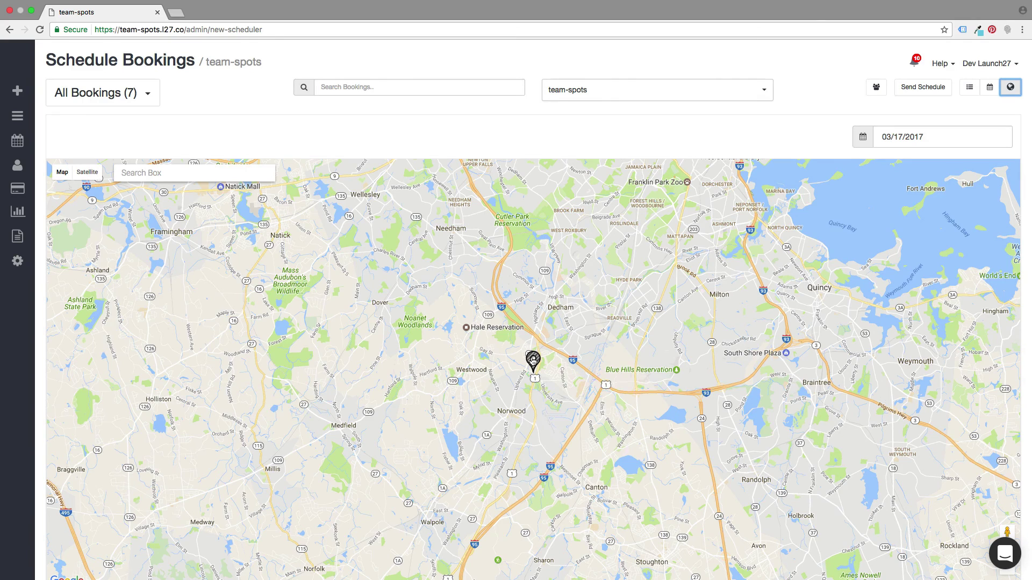
Open Schedule Bookings from the sidebar menu and show the day calendar view
{"action": "mouse_move", "coordinate": [18, 116]}
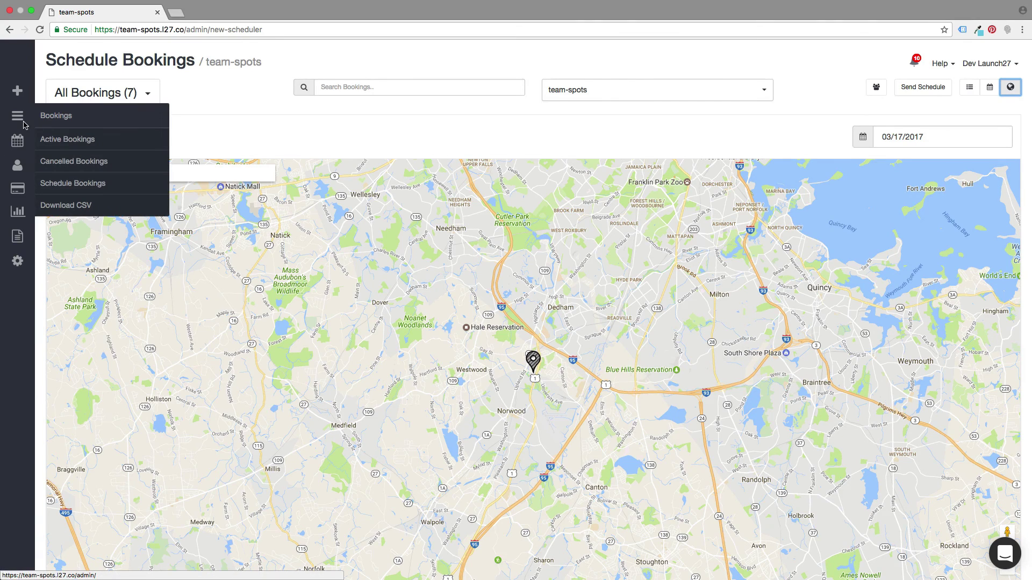
{"action": "left_click", "coordinate": [64, 183]}
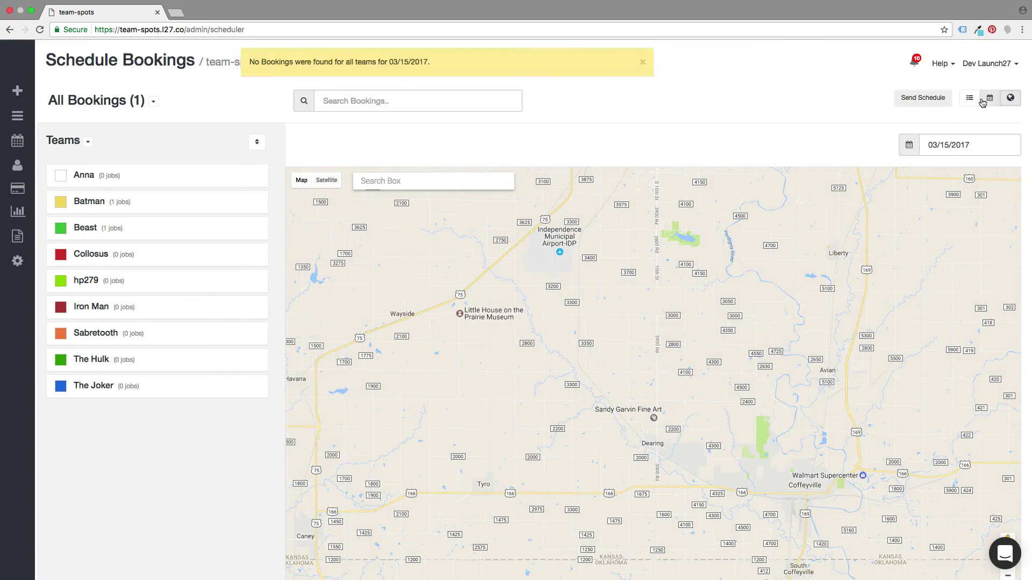
{"action": "left_click", "coordinate": [982, 102]}
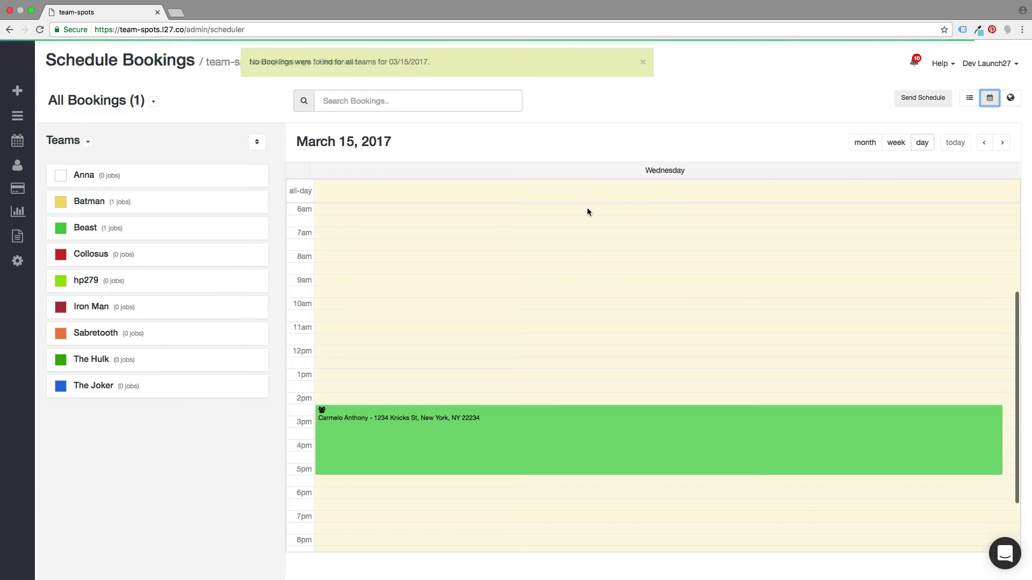
Change the page address to /admin/new-scheduler to reload the new team scheduler
{"action": "left_click", "coordinate": [210, 30]}
{"action": "left_click", "coordinate": [211, 30]}
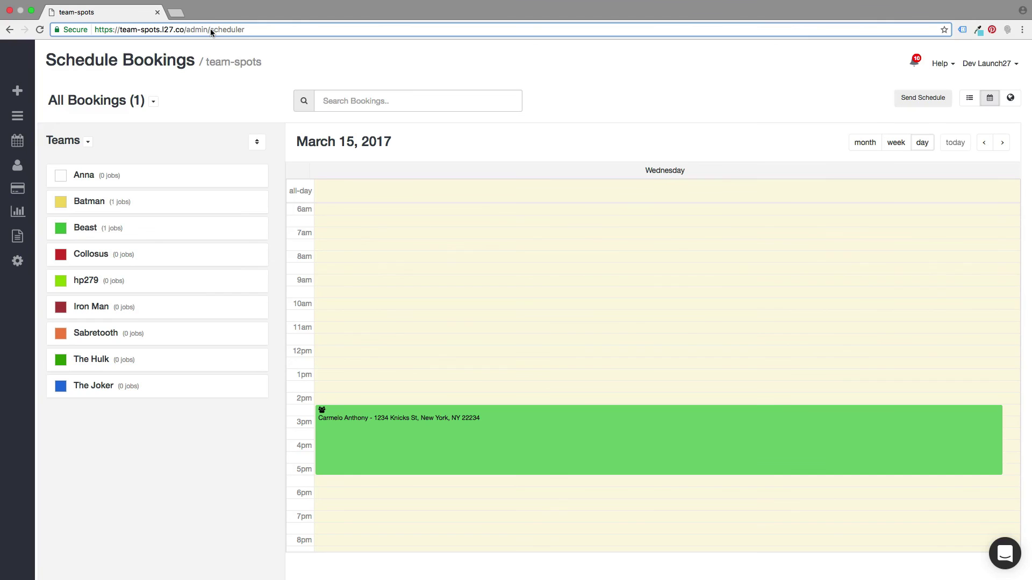
{"action": "type", "text": "new-"}
{"action": "key", "text": "Return"}
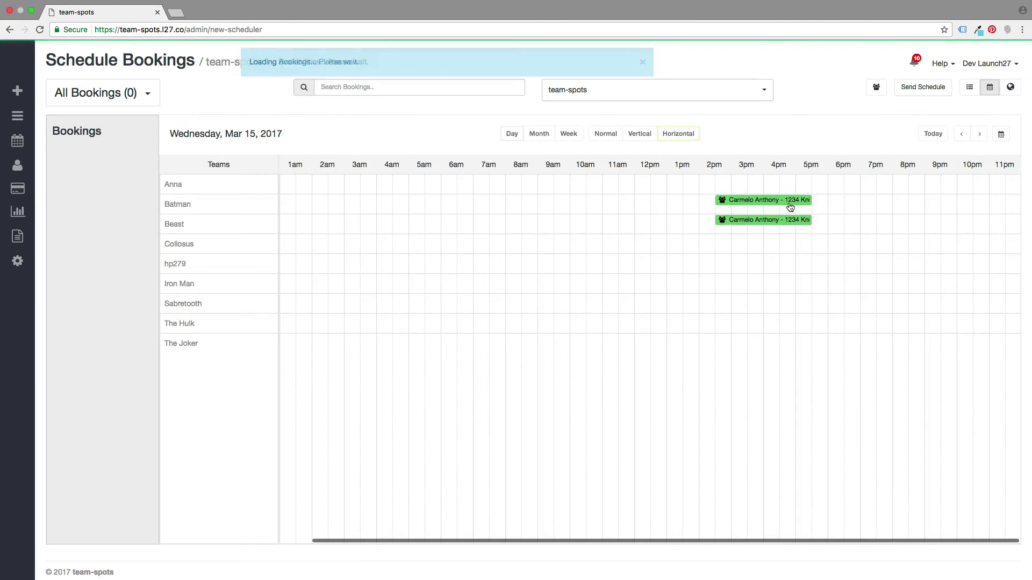
Cycle through the Normal and Vertical layouts and finish on the Horizontal team timeline
{"action": "left_click", "coordinate": [608, 135]}
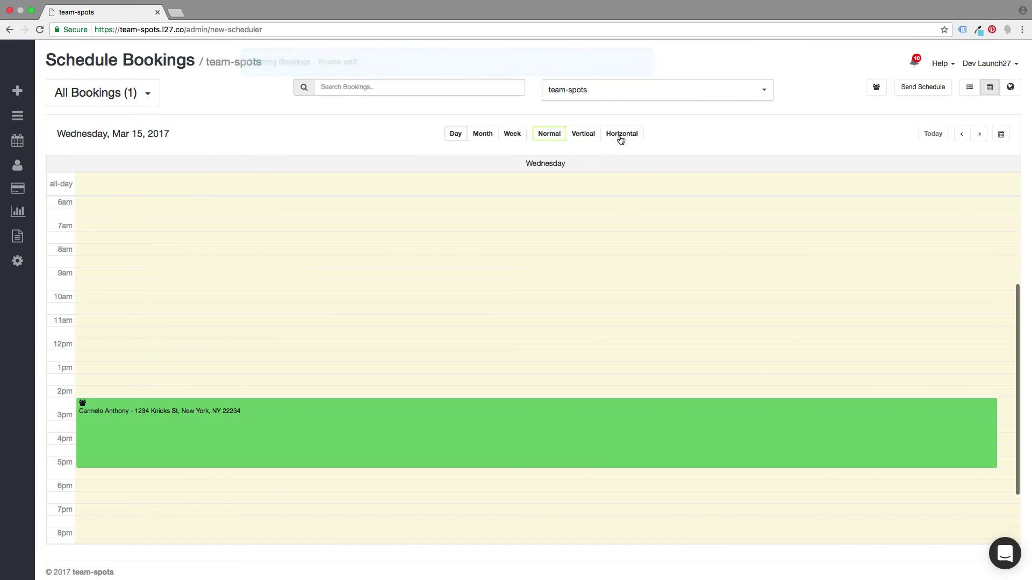
{"action": "left_click", "coordinate": [580, 136]}
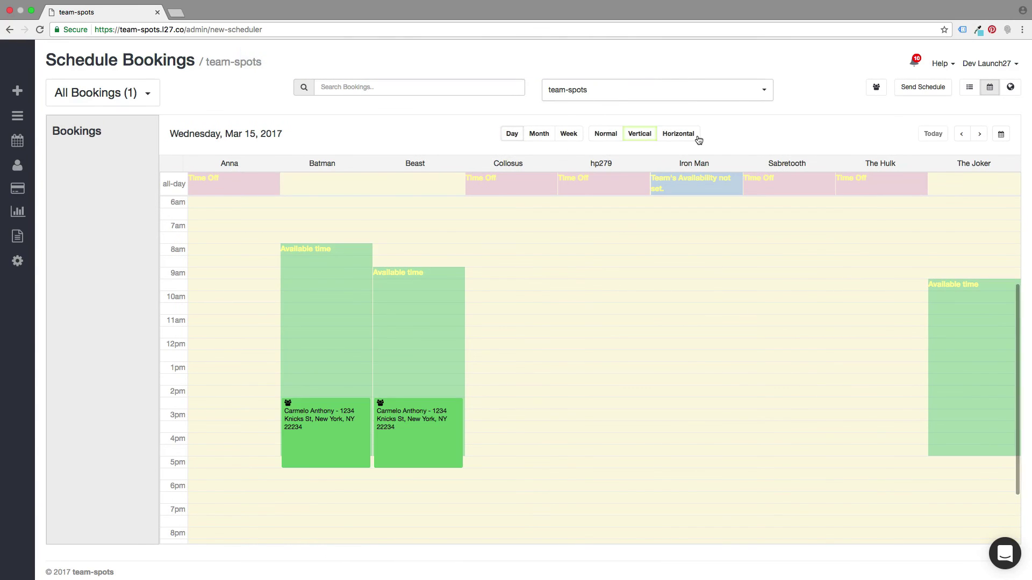
{"action": "left_click", "coordinate": [697, 137]}
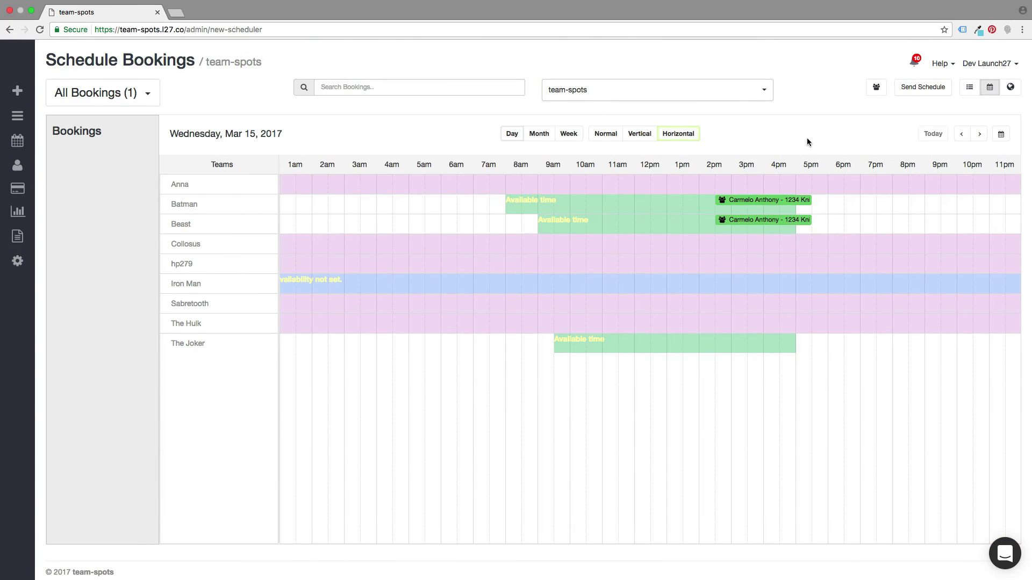